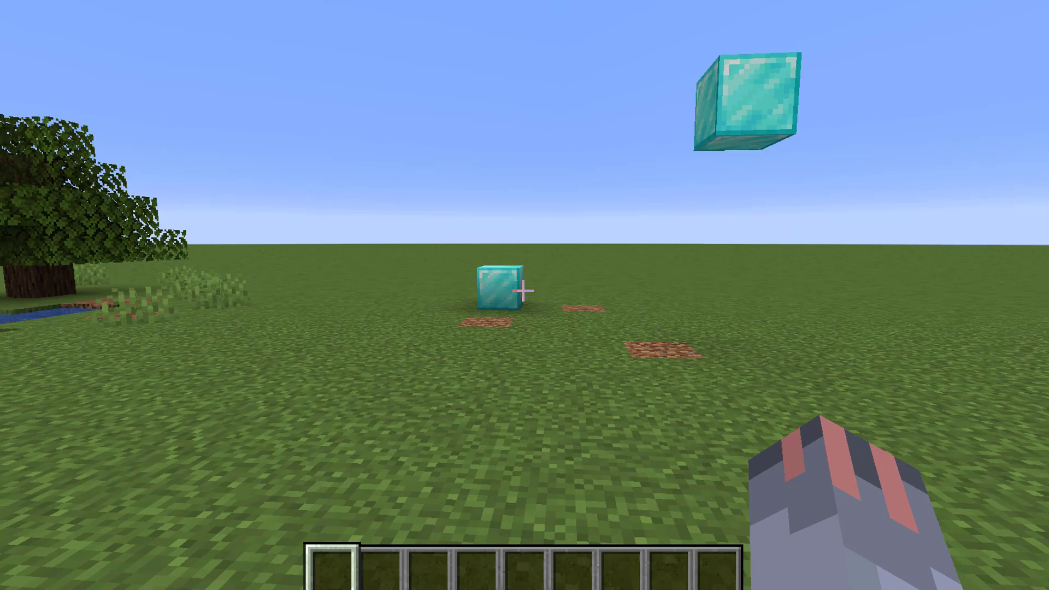
Move around the diamond blocks in the flat world and run //wand to get the WorldEdit selection axe.
{"action": "key", "text": "w"}
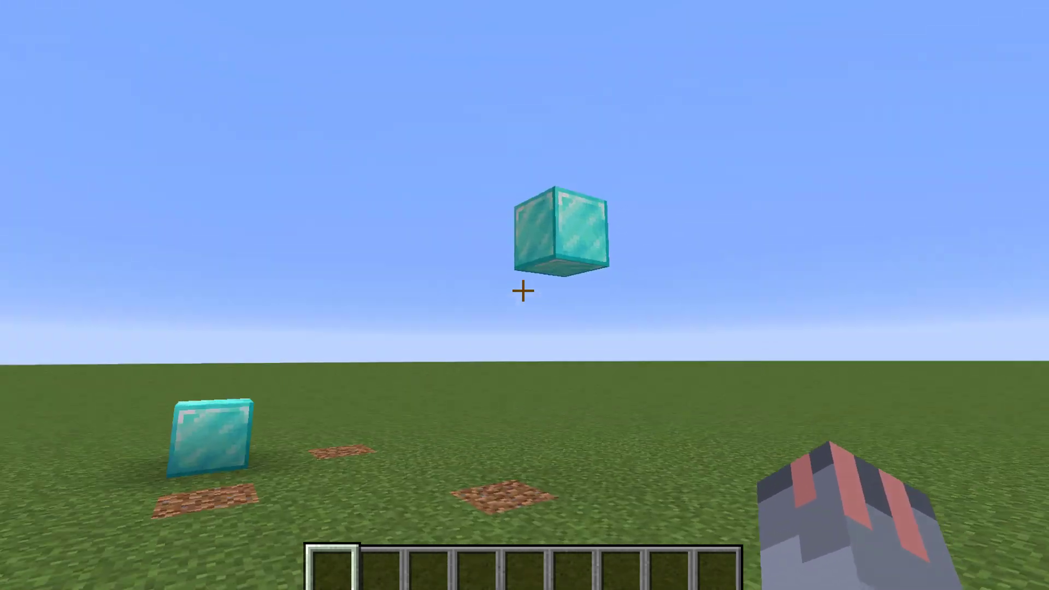
{"action": "key", "text": "s"}
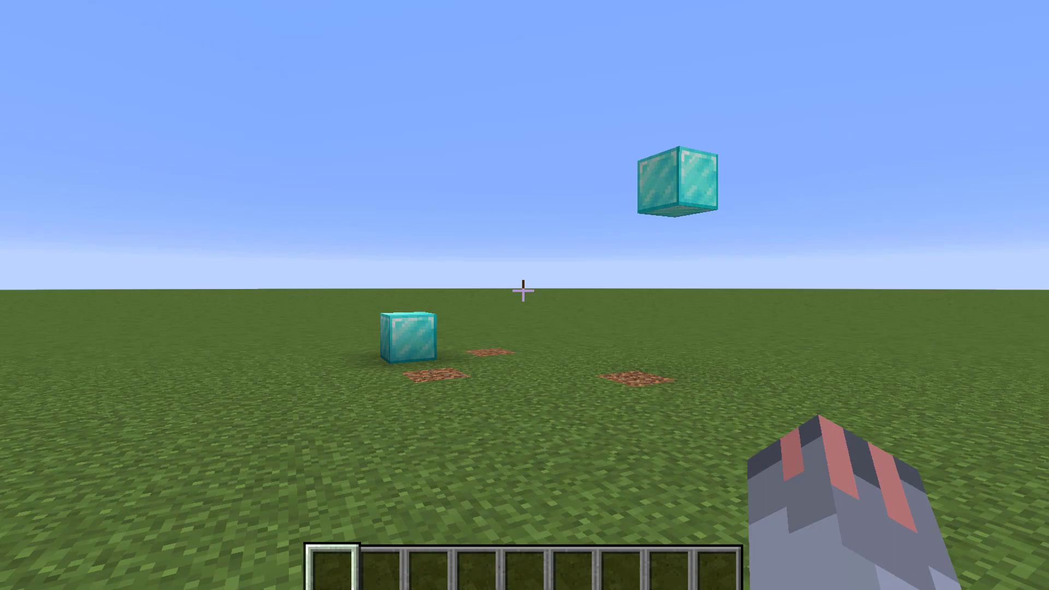
{"action": "key", "text": "slash"}
{"action": "type", "text": "/w"}
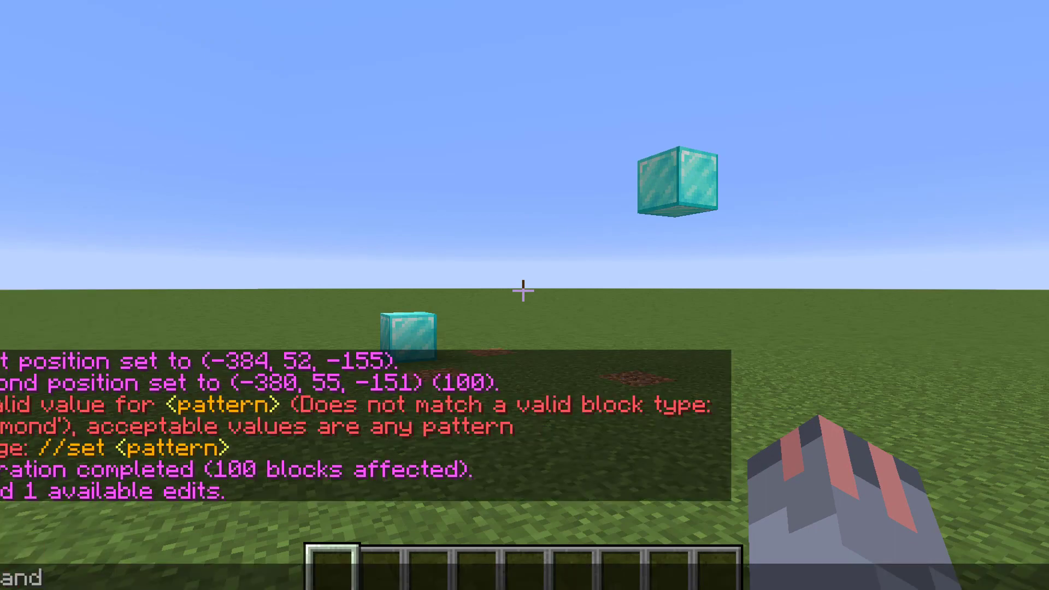
{"action": "key", "text": "Return"}
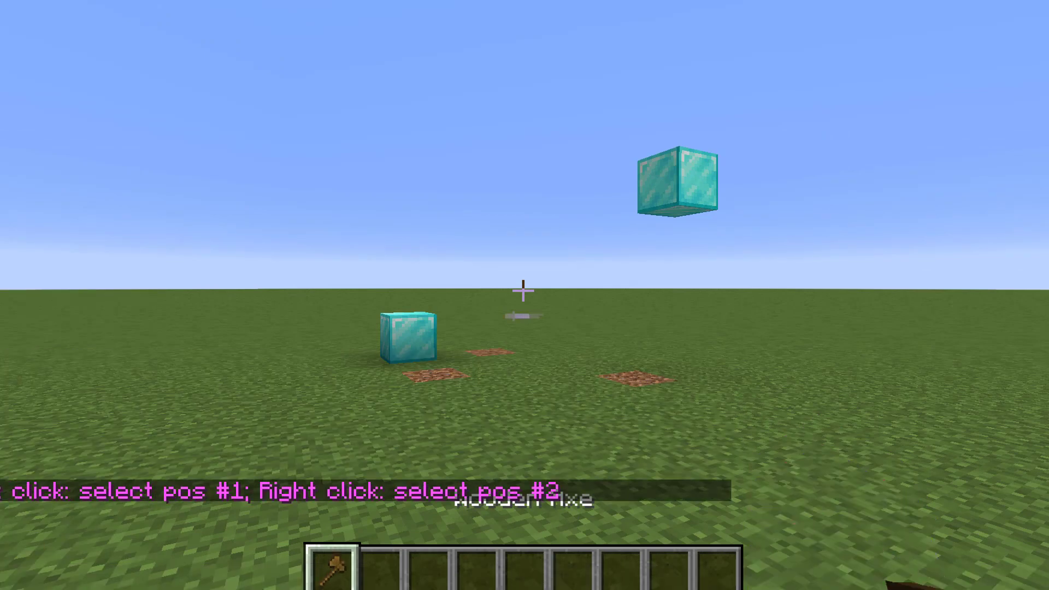
{"action": "key", "text": "e"}
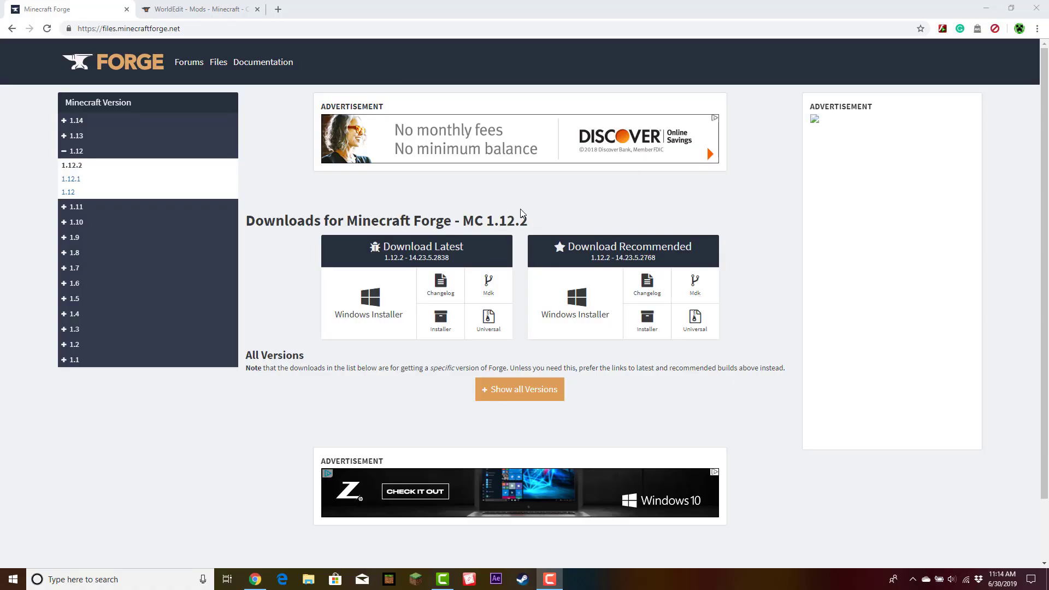
In the browser, review the Minecraft Forge downloads page and the CurseForge WorldEdit page along with their web addresses.
{"action": "left_click_drag", "start_coordinate": [528, 220], "coordinate": [245, 226]}
{"action": "left_click", "coordinate": [247, 236]}
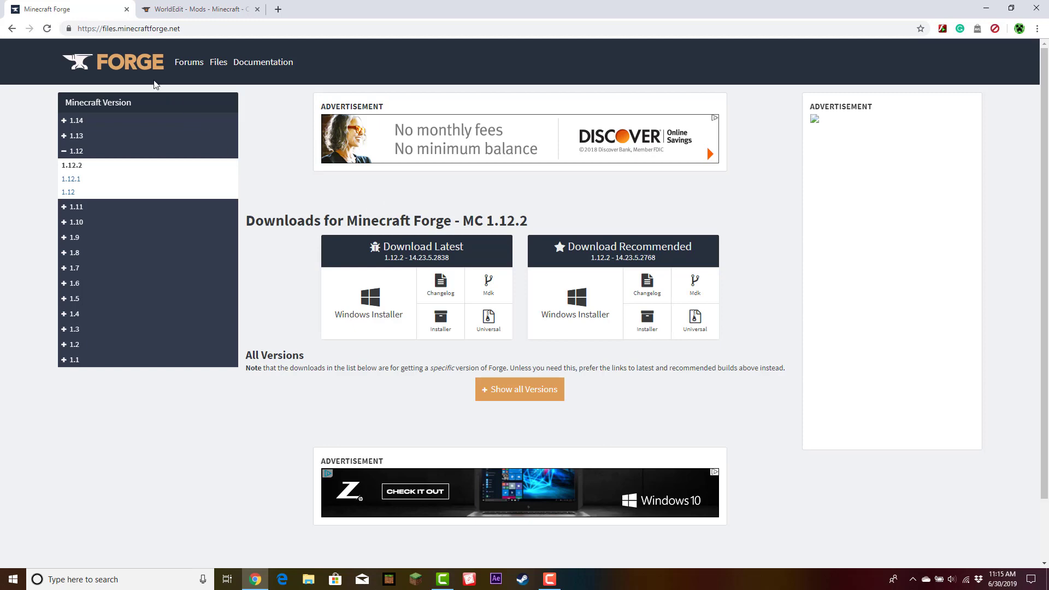
{"action": "left_click", "coordinate": [169, 9]}
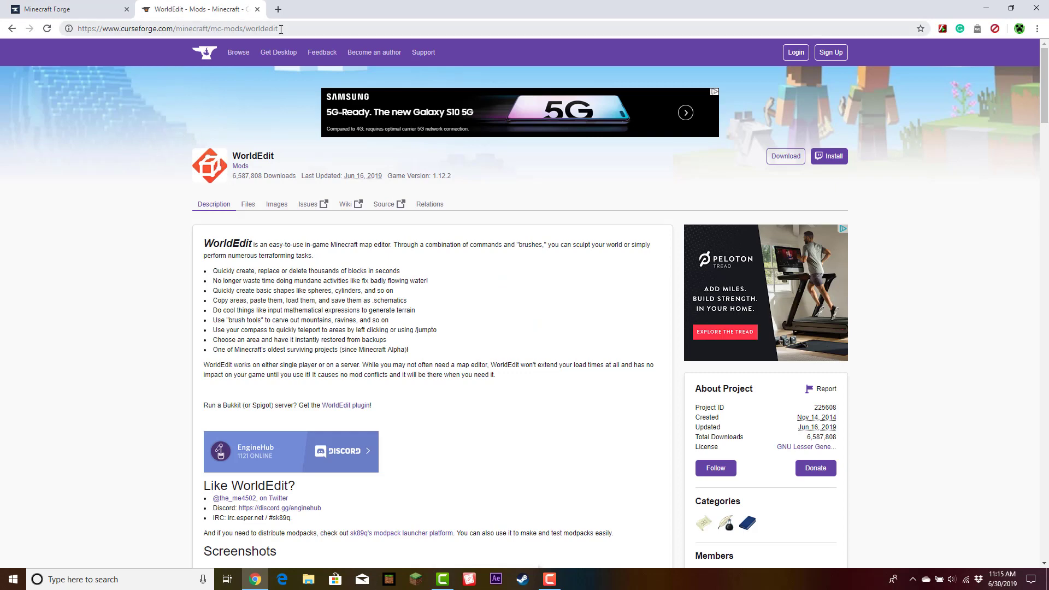
{"action": "left_click_drag", "start_coordinate": [280, 29], "coordinate": [48, 26]}
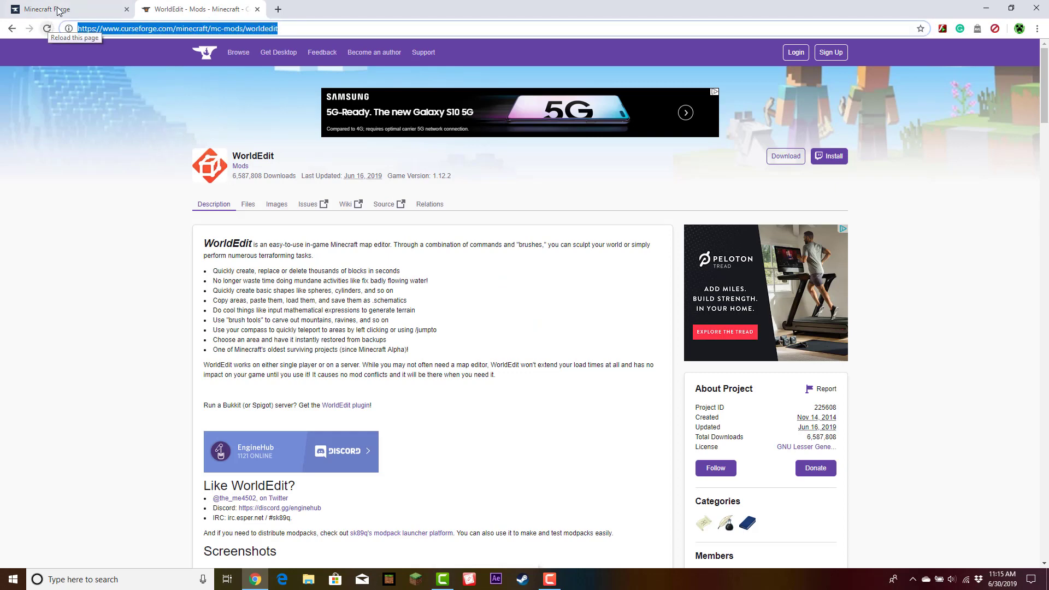
{"action": "left_click", "coordinate": [52, 9]}
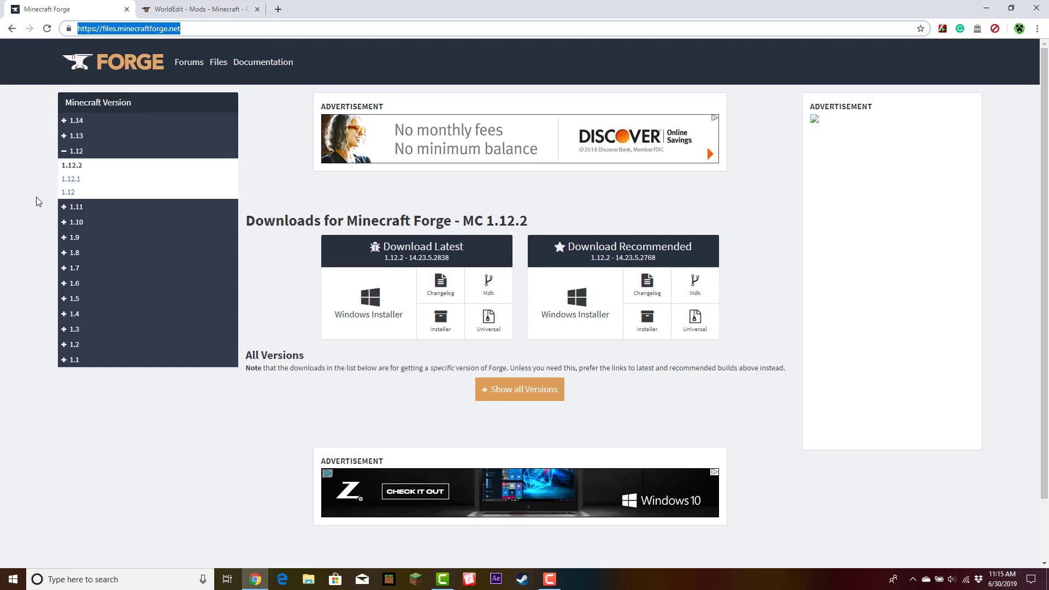
{"action": "left_click", "coordinate": [35, 191]}
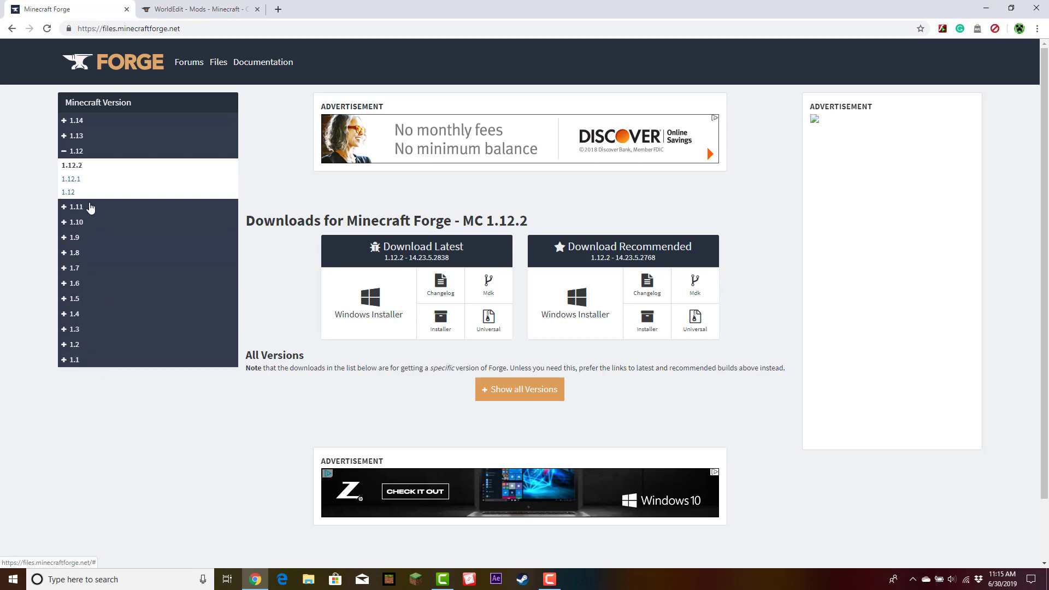
Download the Forge Launcher file for Minecraft 1.14.3 and keep the .jar file.
{"action": "left_click", "coordinate": [67, 124]}
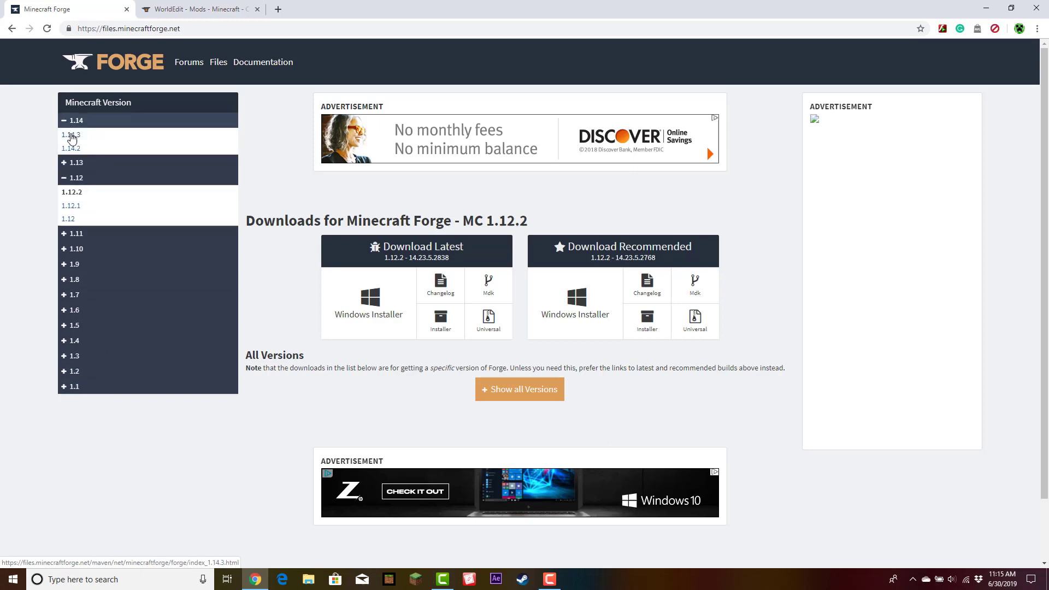
{"action": "left_click", "coordinate": [71, 138]}
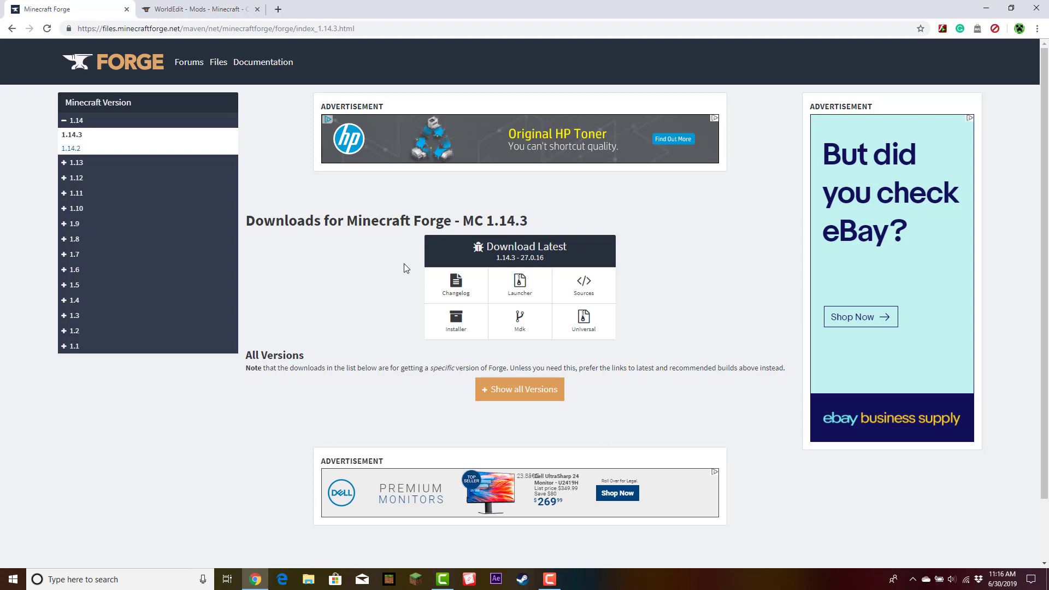
{"action": "left_click", "coordinate": [532, 292]}
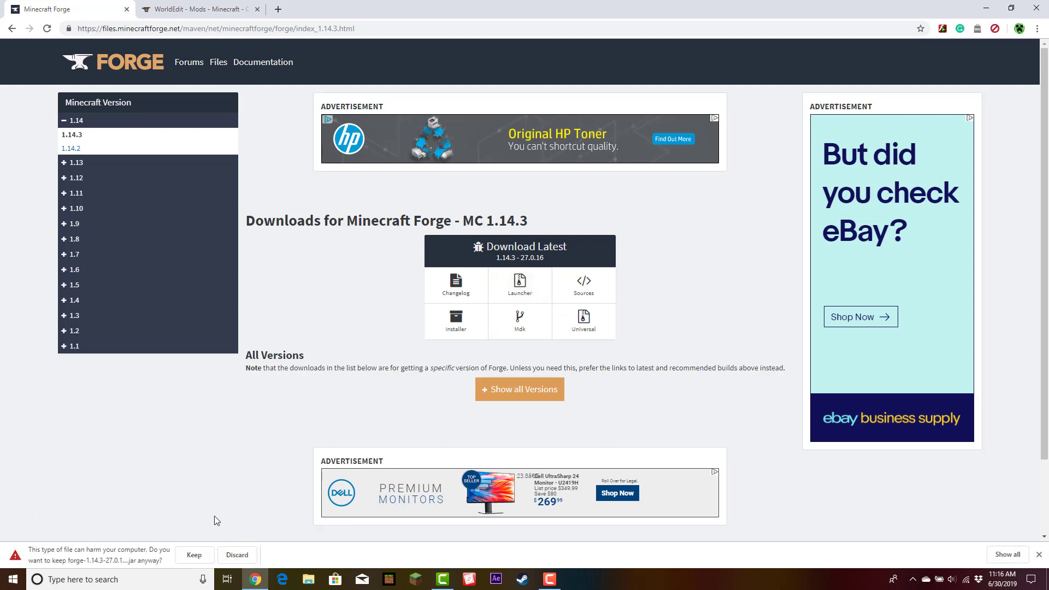
{"action": "left_click", "coordinate": [195, 555]}
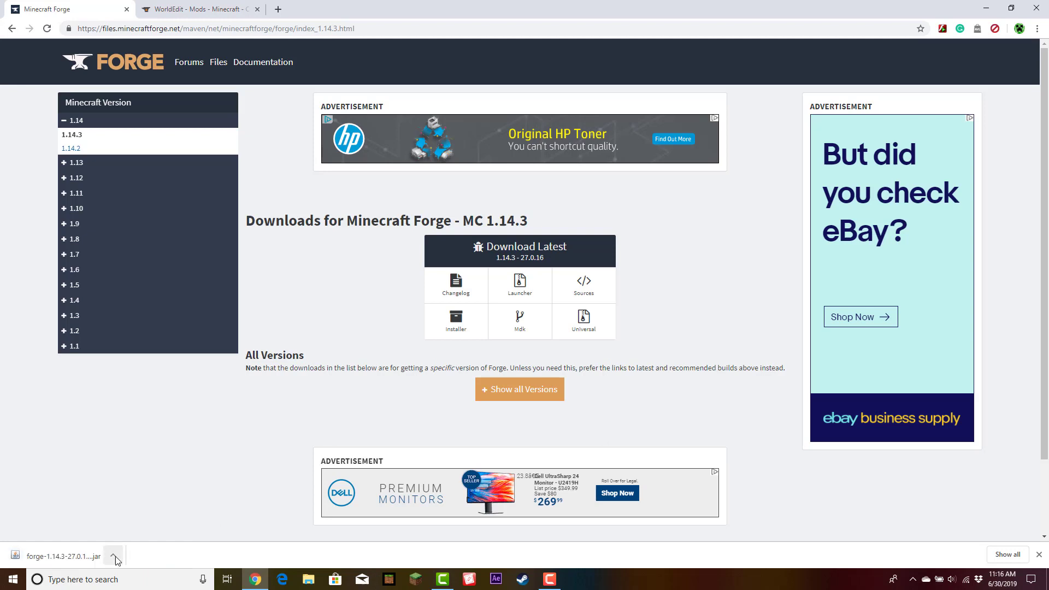
Show the downloaded Forge 1.14.3 launcher .jar in its folder and open it.
{"action": "left_click", "coordinate": [116, 560]}
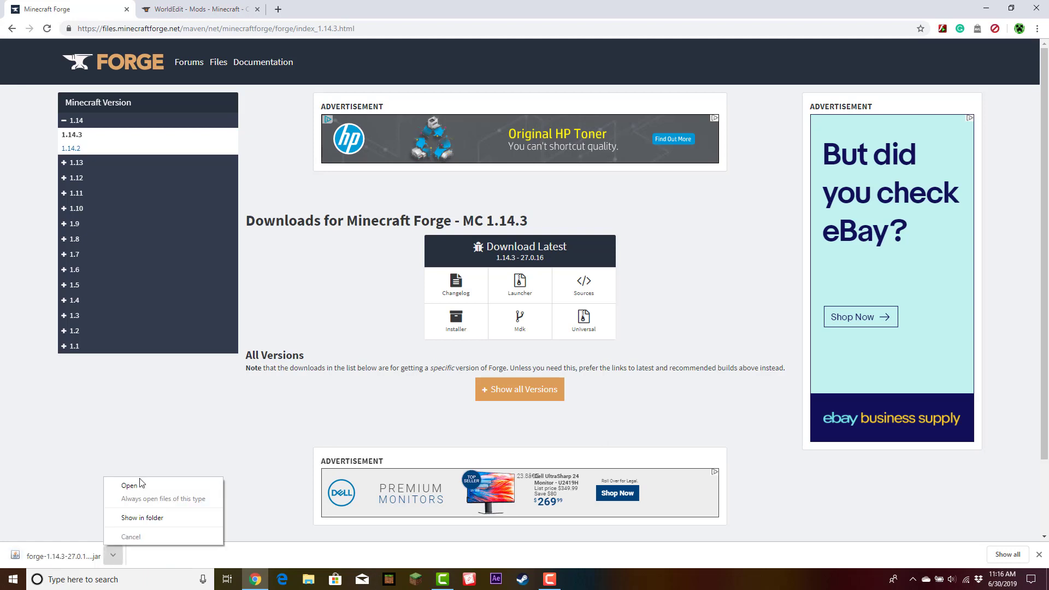
{"action": "left_click", "coordinate": [145, 520]}
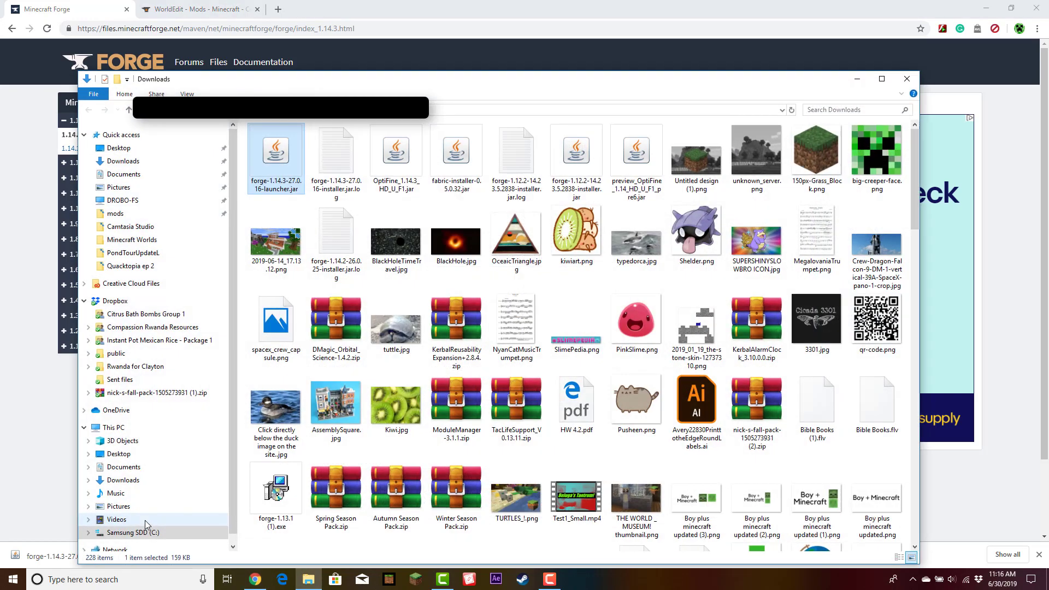
{"action": "right_click", "coordinate": [266, 175]}
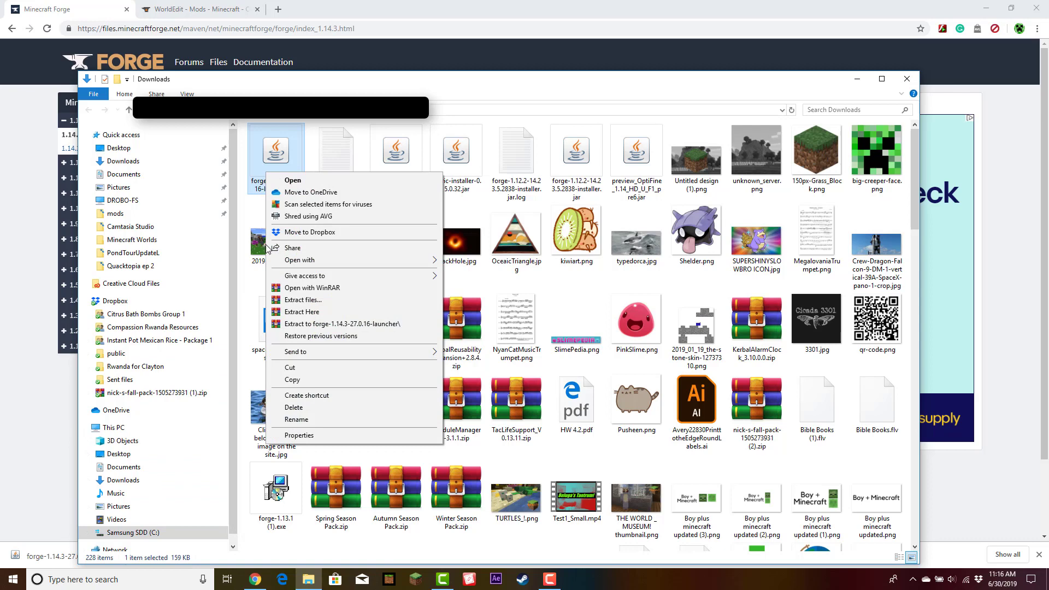
{"action": "left_click", "coordinate": [307, 182]}
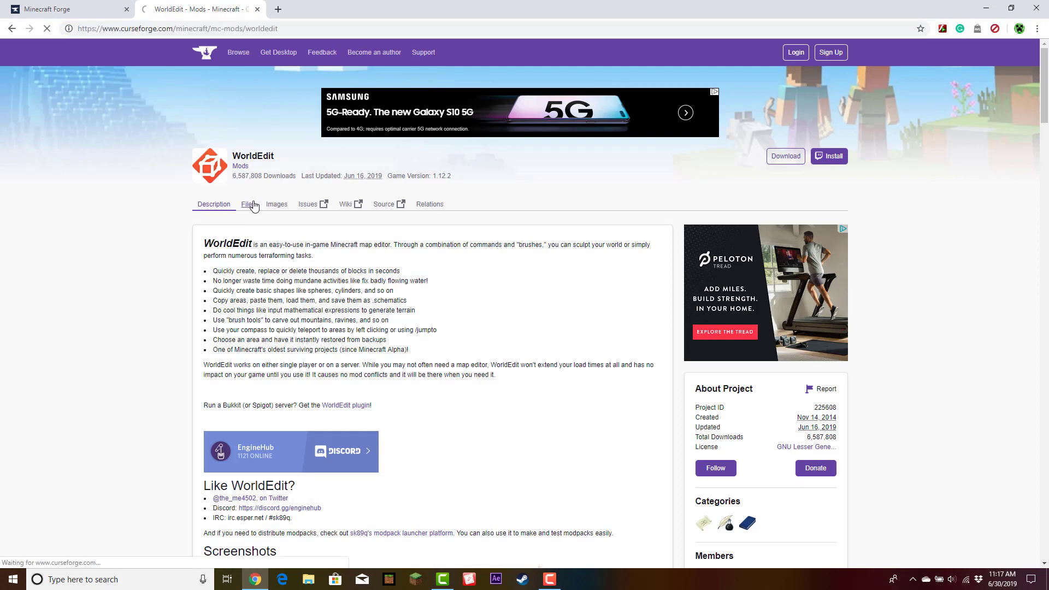
Open the file list of the WorldEdit mod on CurseForge and look through it.
{"action": "left_click", "coordinate": [248, 211]}
{"action": "scroll", "coordinate": [236, 420], "scroll_direction": "down", "scroll_amount": 1}
{"action": "scroll", "coordinate": [164, 365], "scroll_direction": "down", "scroll_amount": 1}
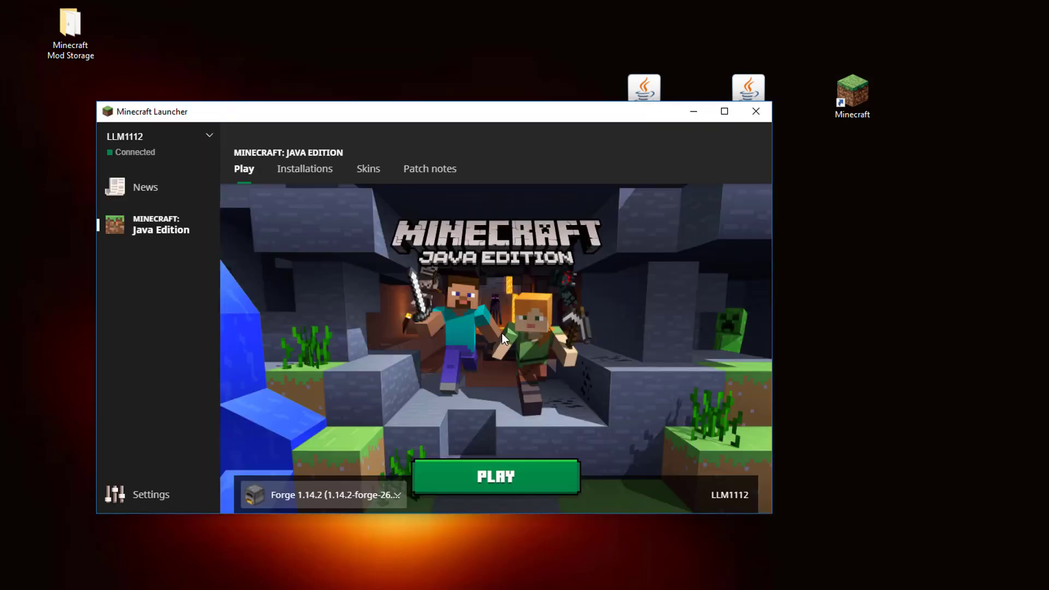
In the Minecraft Launcher, choose the Forge 1.14.2 installation and start the game.
{"action": "left_click", "coordinate": [372, 495]}
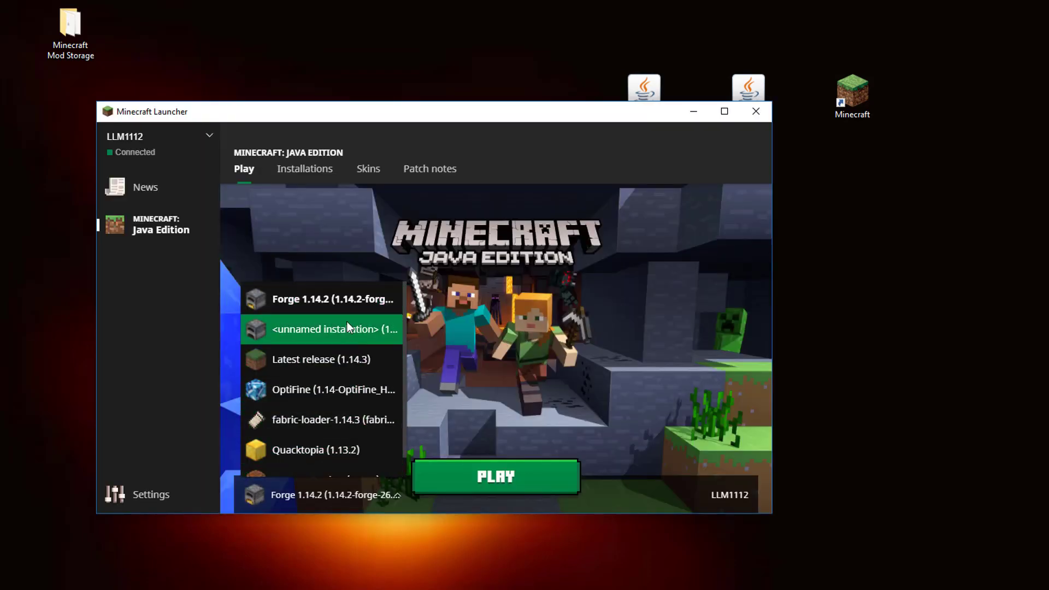
{"action": "left_click", "coordinate": [345, 304]}
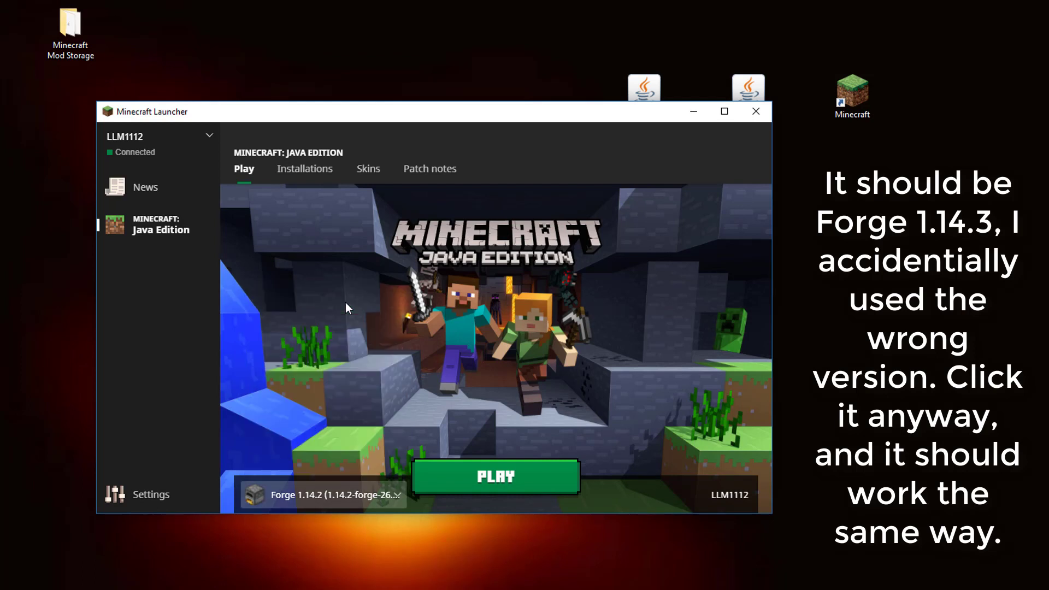
{"action": "left_click", "coordinate": [440, 484]}
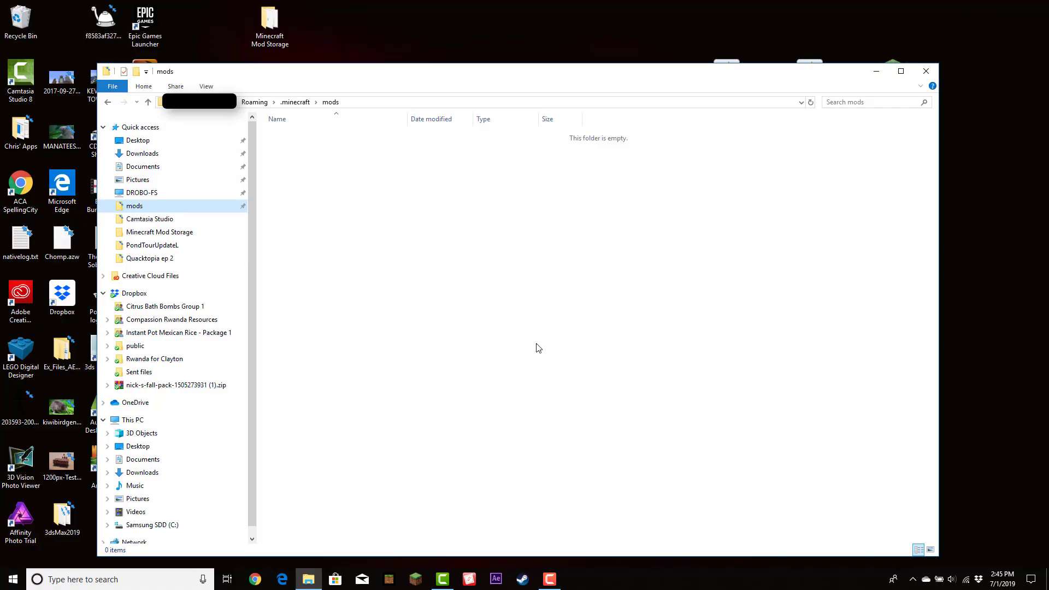
Move the worldedit-forge-mc1.14.2-7.0.1-beta-01.jar file from the desktop into the .minecraft mods folder and close the folder window.
{"action": "left_click_drag", "start_coordinate": [677, 75], "coordinate": [673, 127]}
{"action": "left_click_drag", "start_coordinate": [808, 75], "coordinate": [526, 280]}
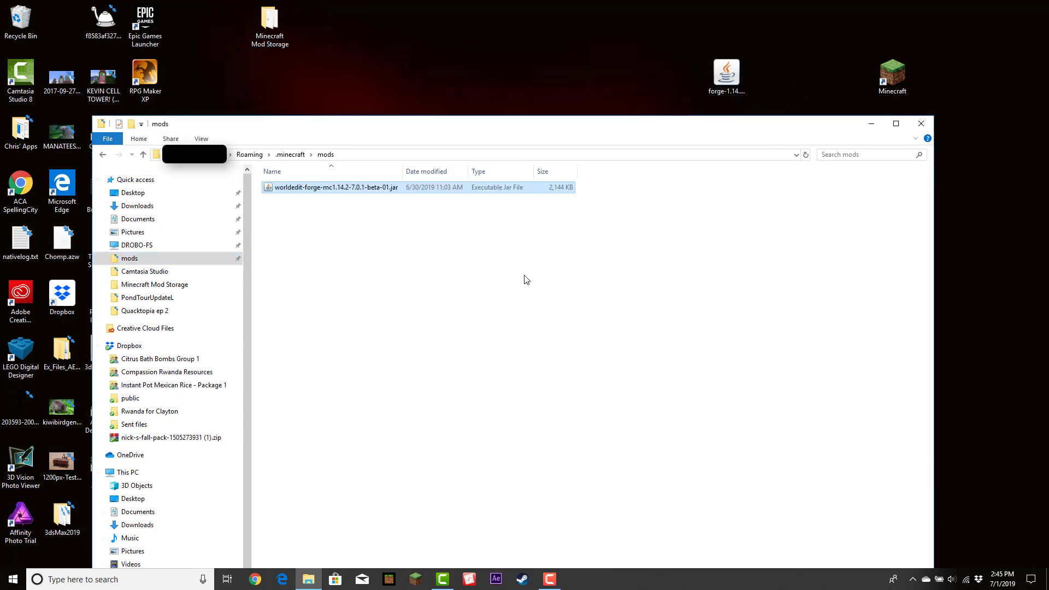
{"action": "left_click", "coordinate": [526, 280]}
{"action": "left_click_drag", "start_coordinate": [697, 126], "coordinate": [695, 54]}
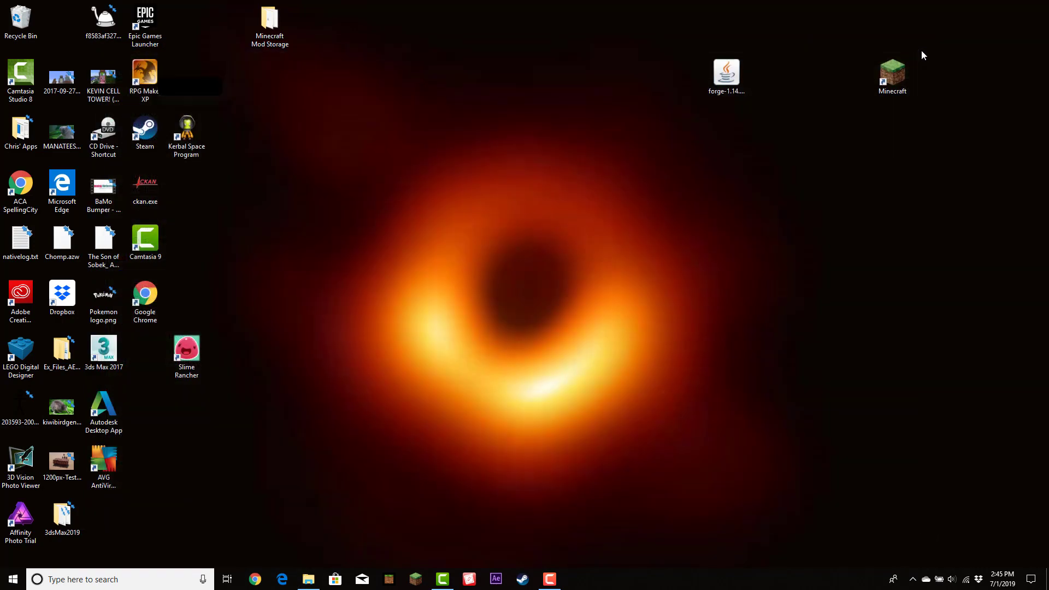
{"action": "left_click", "coordinate": [920, 51]}
Launch Minecraft with the Forge 1.14.2 installation and check the WorldEdit entry in the game's mods list.
{"action": "double_click", "coordinate": [894, 77]}
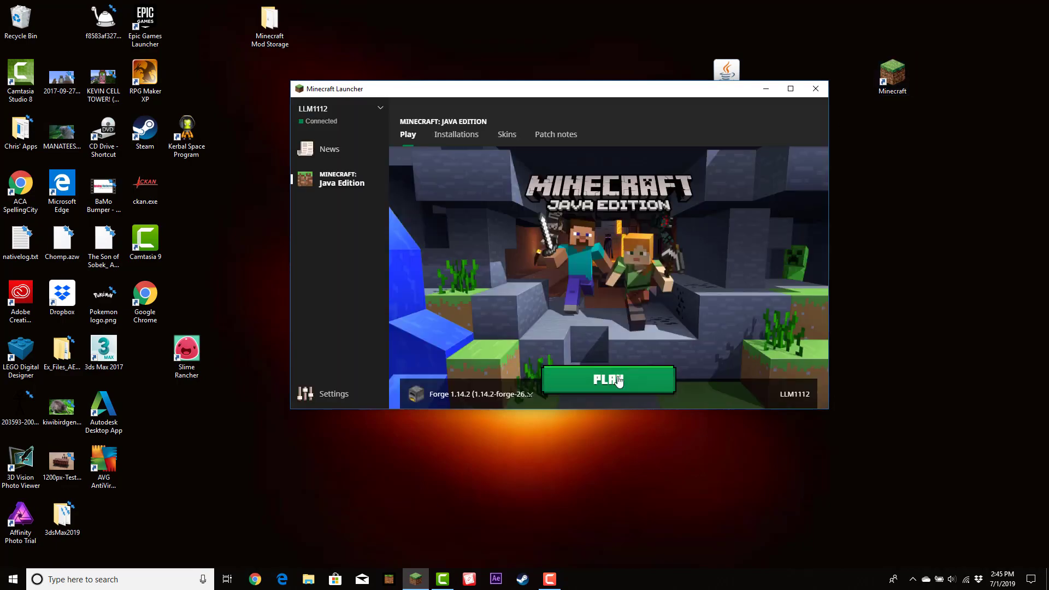
{"action": "left_click", "coordinate": [618, 381]}
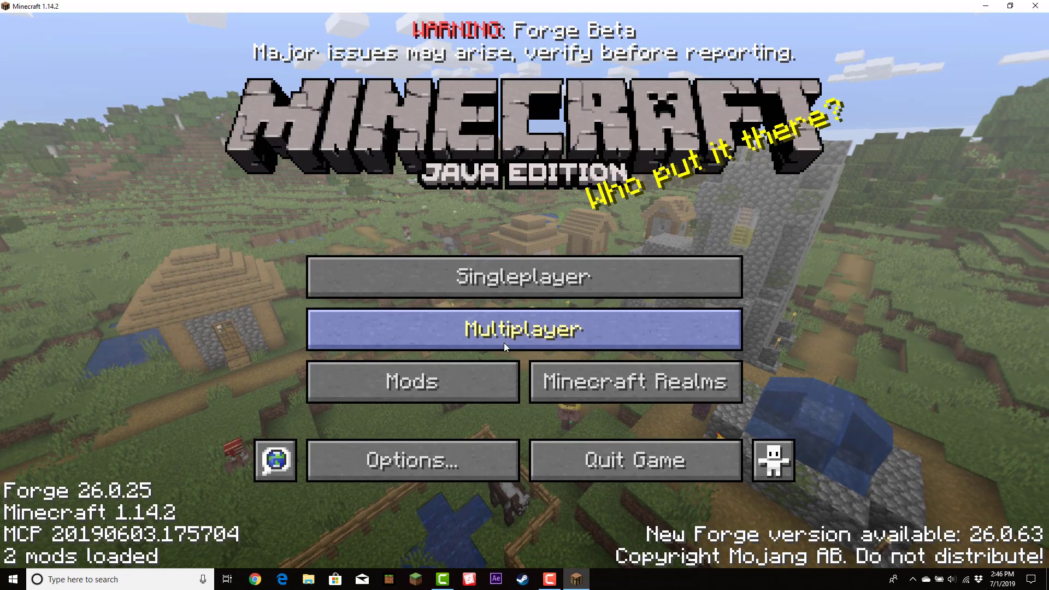
{"action": "left_click", "coordinate": [486, 379]}
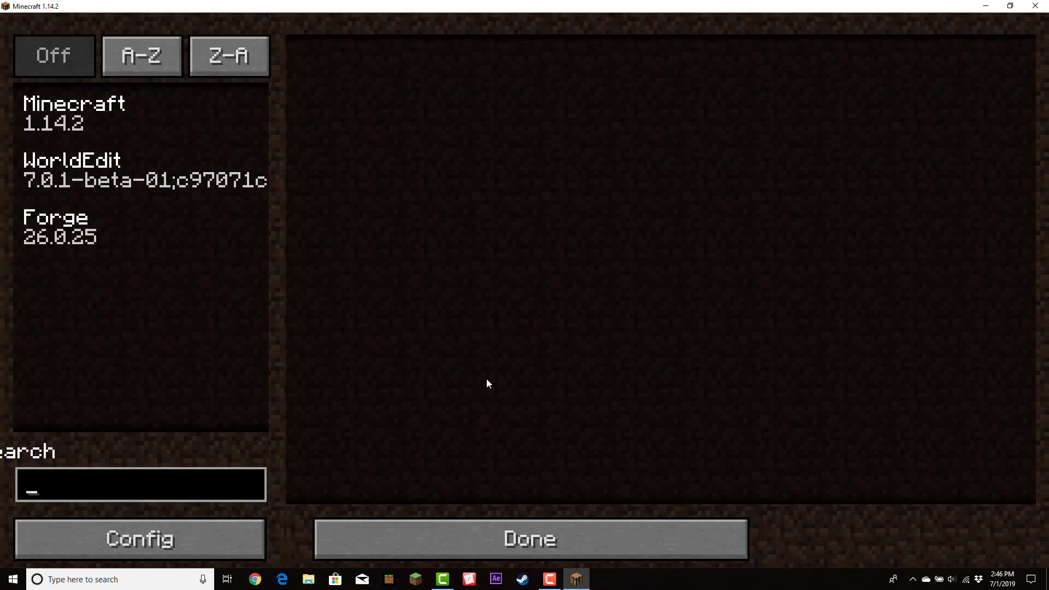
{"action": "left_click", "coordinate": [108, 162]}
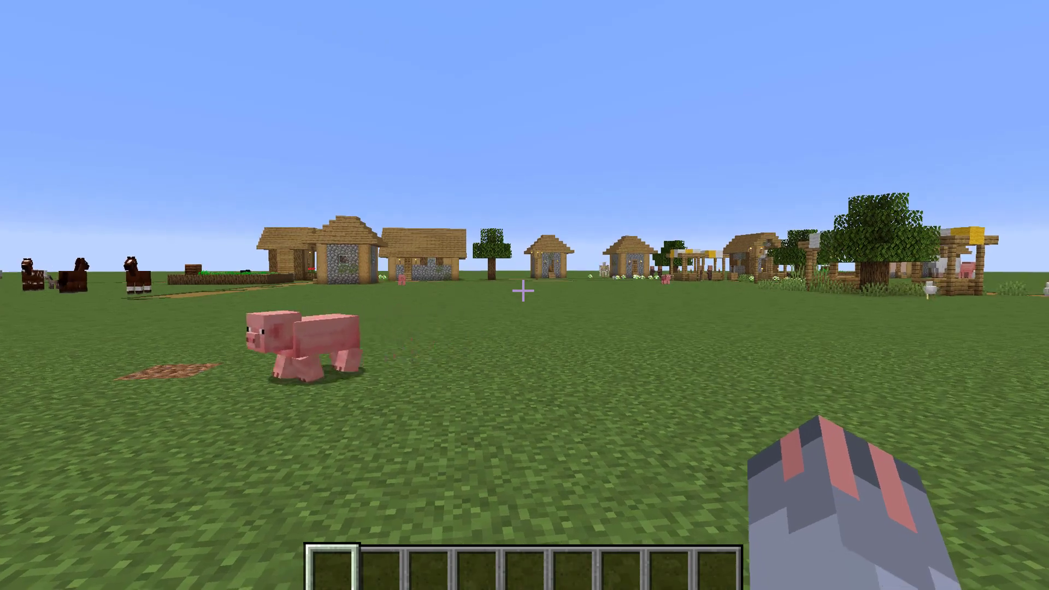
Run the //wand command in the village world to get the wooden axe.
{"action": "key", "text": "slash"}
{"action": "type", "text": "/wand"}
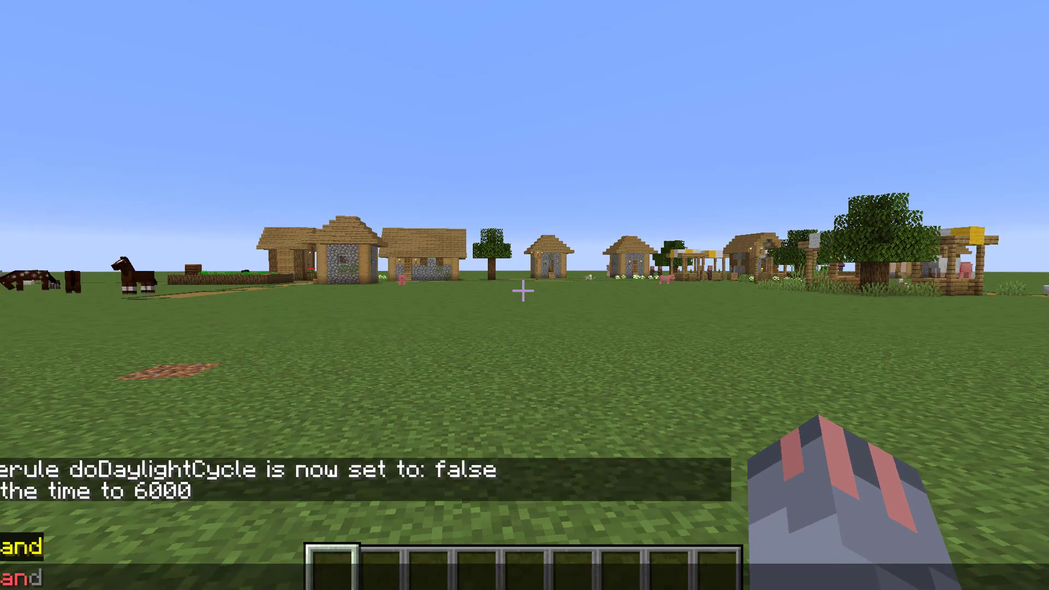
{"action": "key", "text": "Return"}
Select the village lamp post from (241, 4, 216) to (241, 7, 216) and paste a copy on the grass at (234, 4, 200).
{"action": "key", "text": "w"}
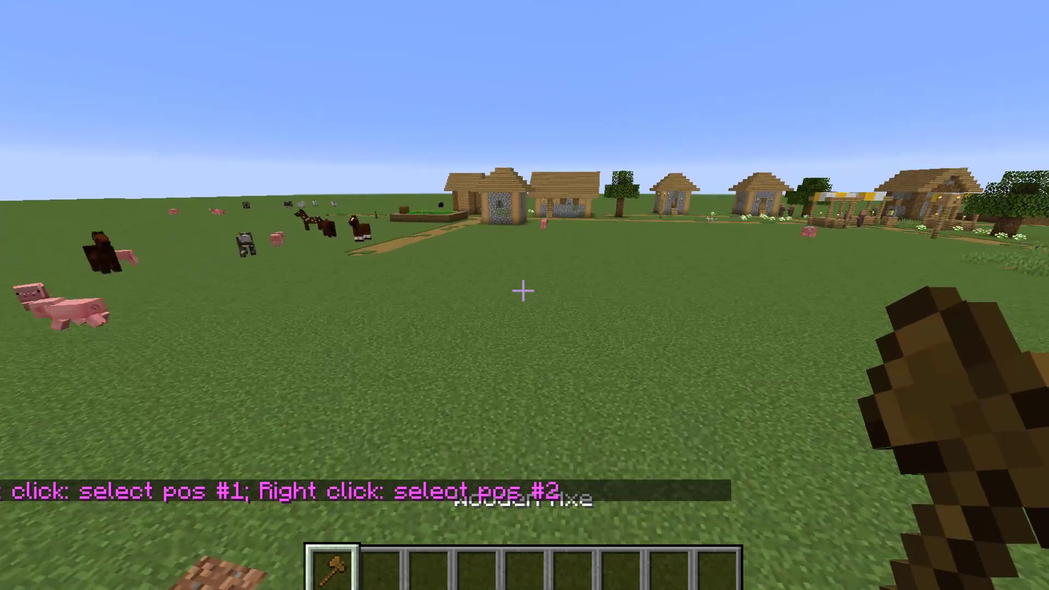
{"action": "right_click", "coordinate": [522, 291]}
{"action": "key", "text": "w"}
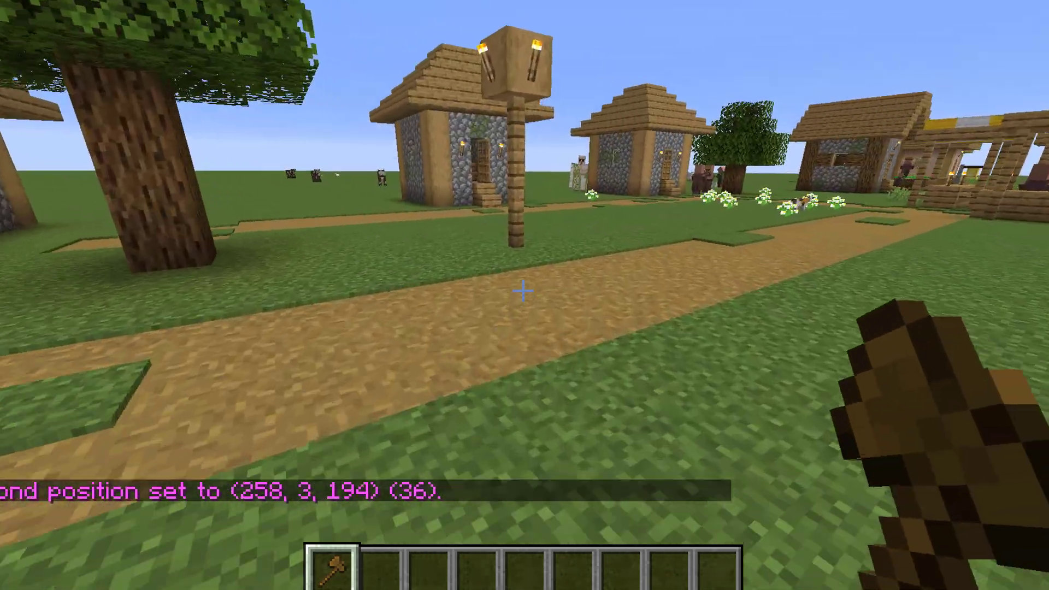
{"action": "key", "text": "w"}
{"action": "left_click", "coordinate": [523, 291]}
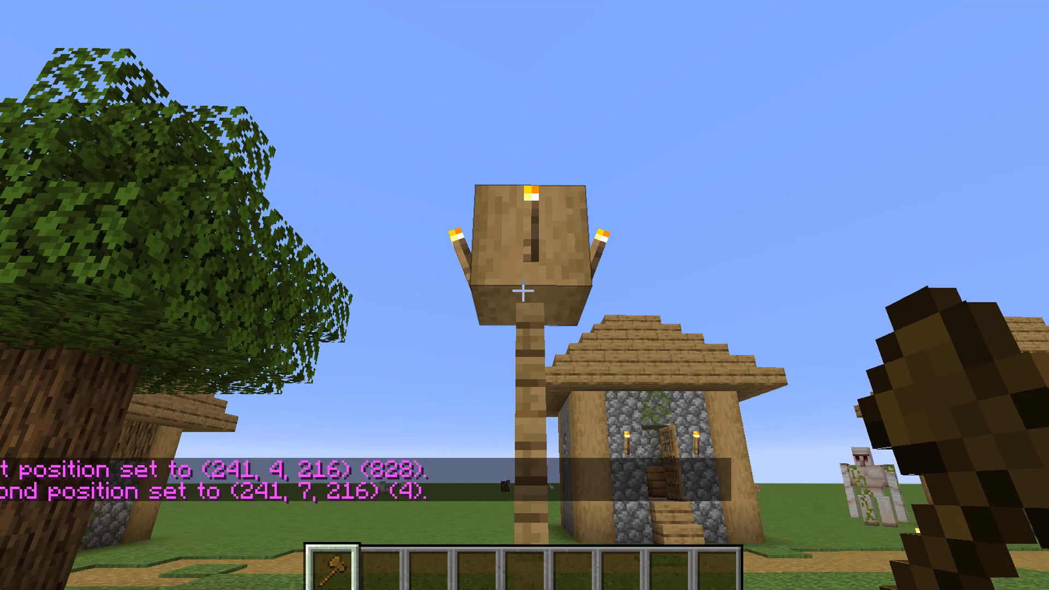
{"action": "key", "text": "s"}
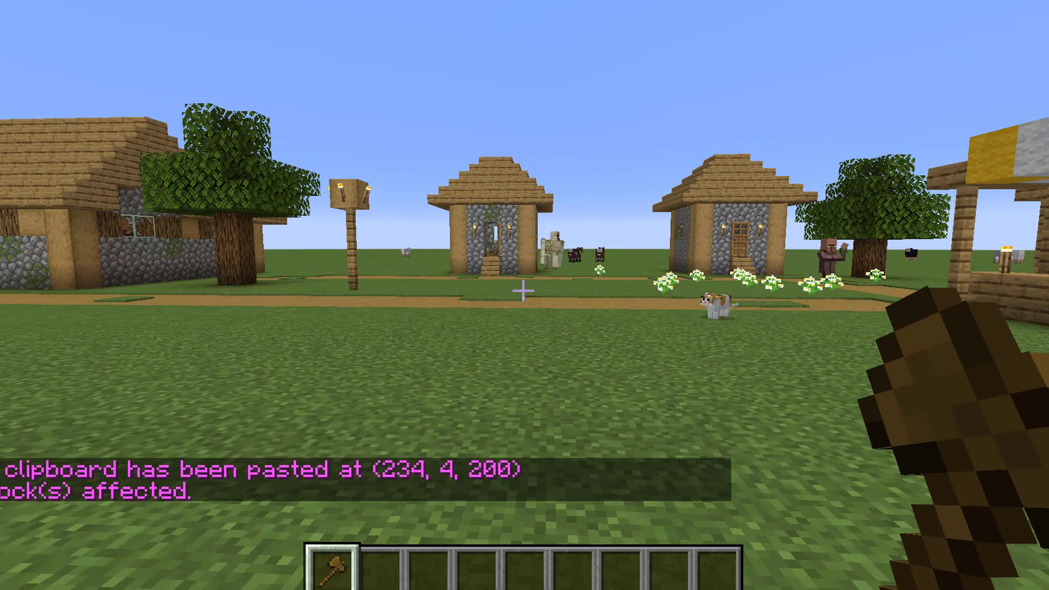
{"action": "key", "text": "w"}
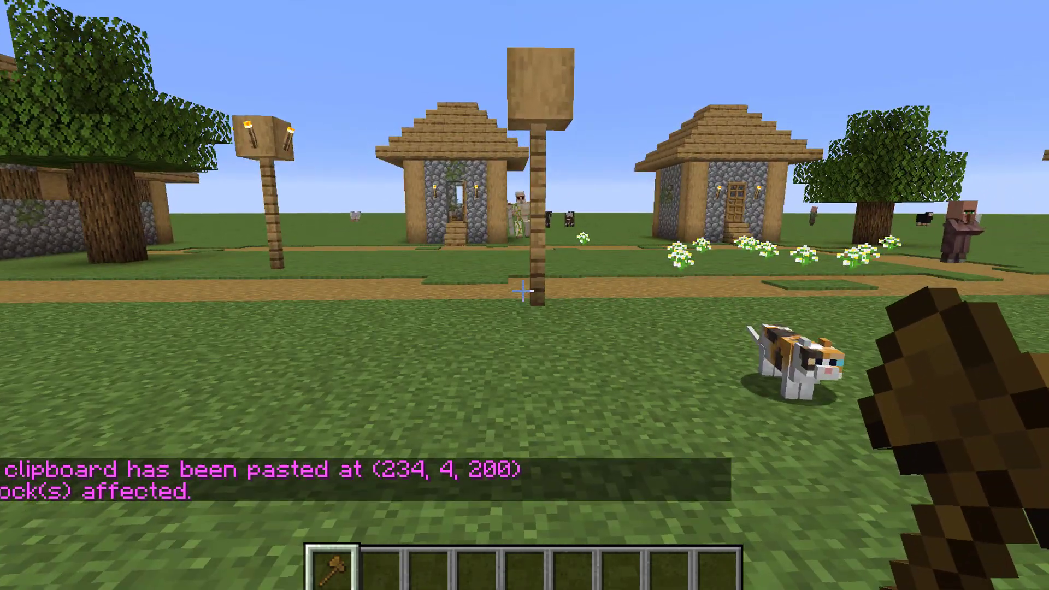